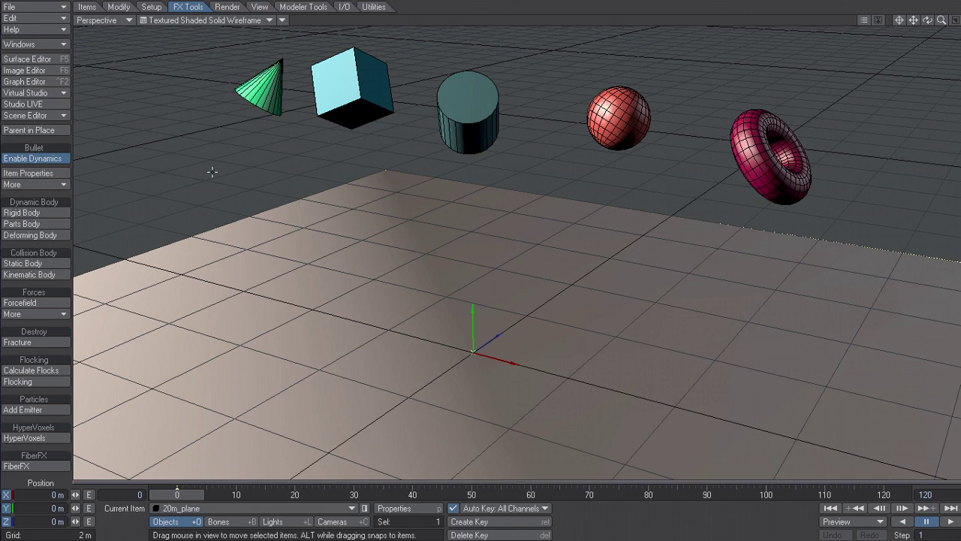
- Close the Bullet dynamics properties to show the five primitives above 20m_plane again
{"action": "left_click", "coordinate": [57, 173]}
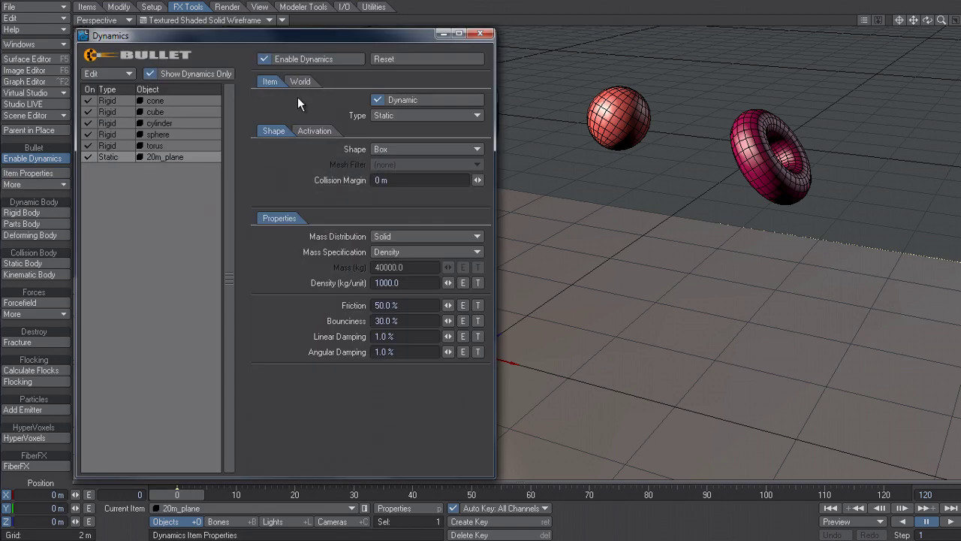
{"action": "left_click", "coordinate": [480, 33]}
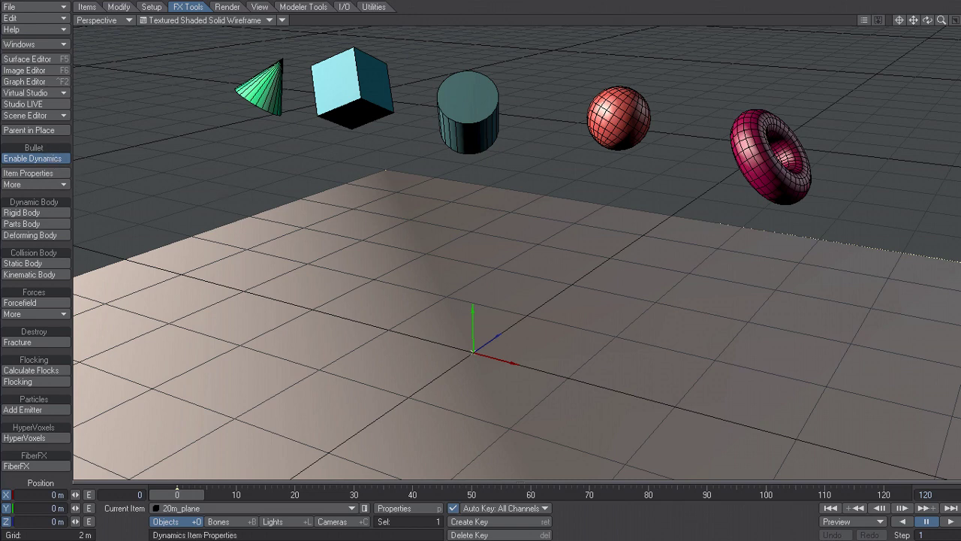
- Select the five primitives and bake frames 0–120 to MDD files with MD Multi-Baker
{"action": "left_click_drag", "start_coordinate": [196, 74], "coordinate": [865, 161]}
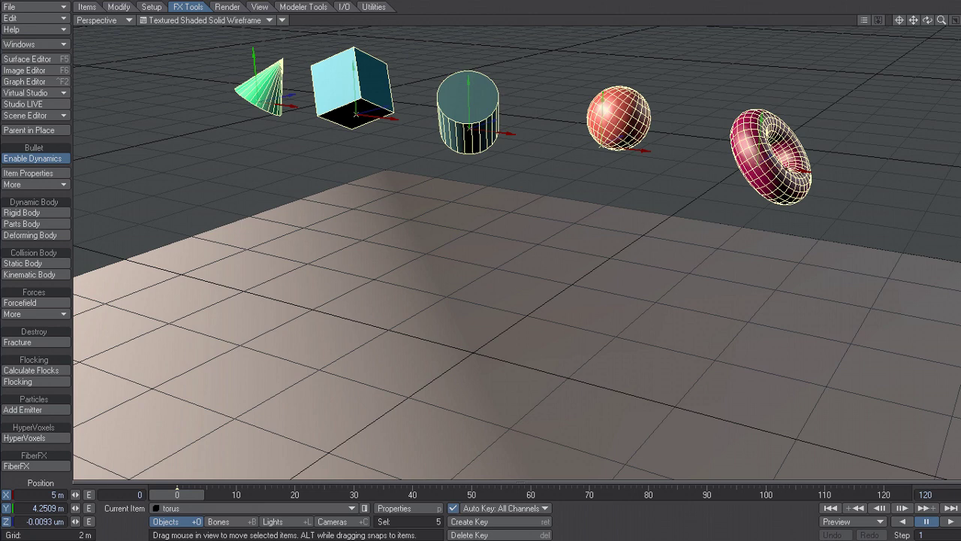
{"action": "left_click", "coordinate": [344, 8]}
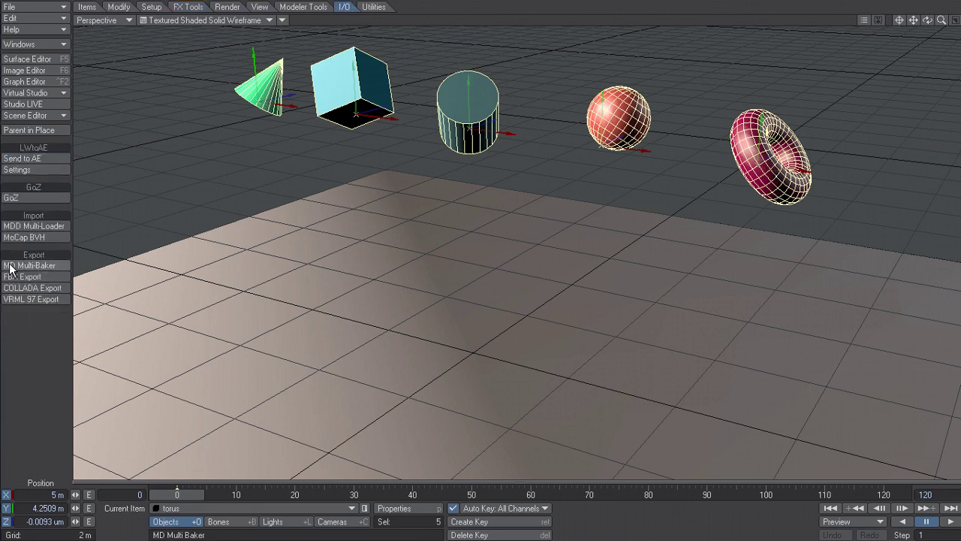
{"action": "left_click", "coordinate": [61, 264]}
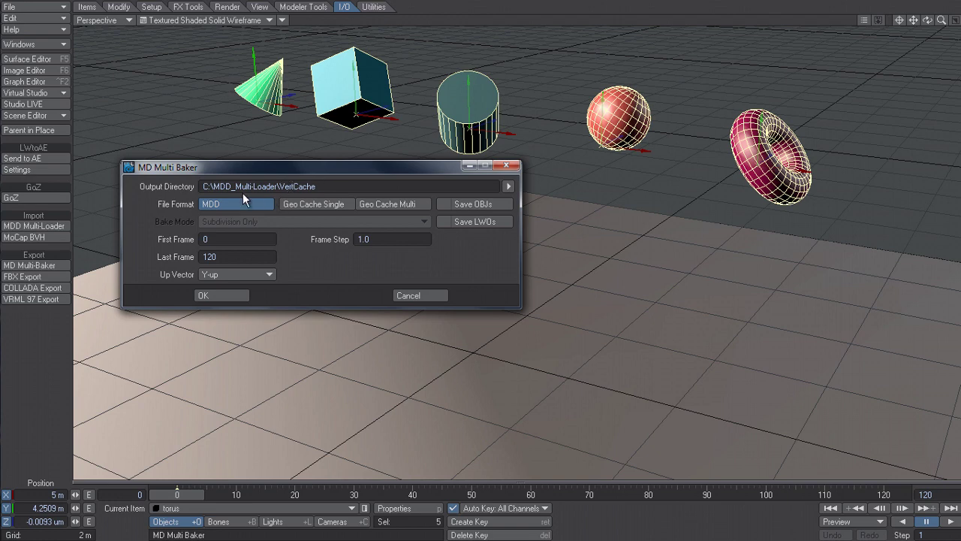
{"action": "left_click", "coordinate": [230, 295]}
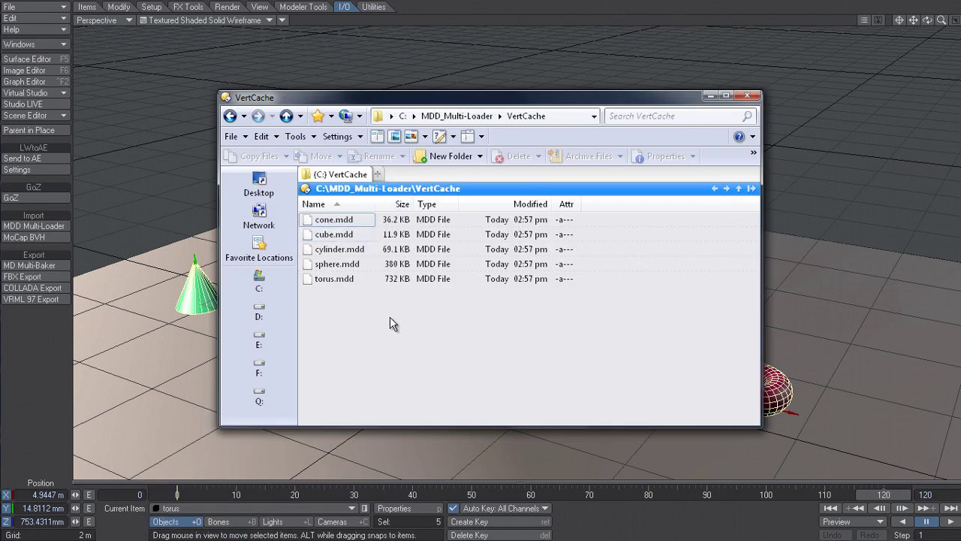
- Put away the VertCache file window and scrub the timeline back to frame 0
{"action": "left_click", "coordinate": [709, 96]}
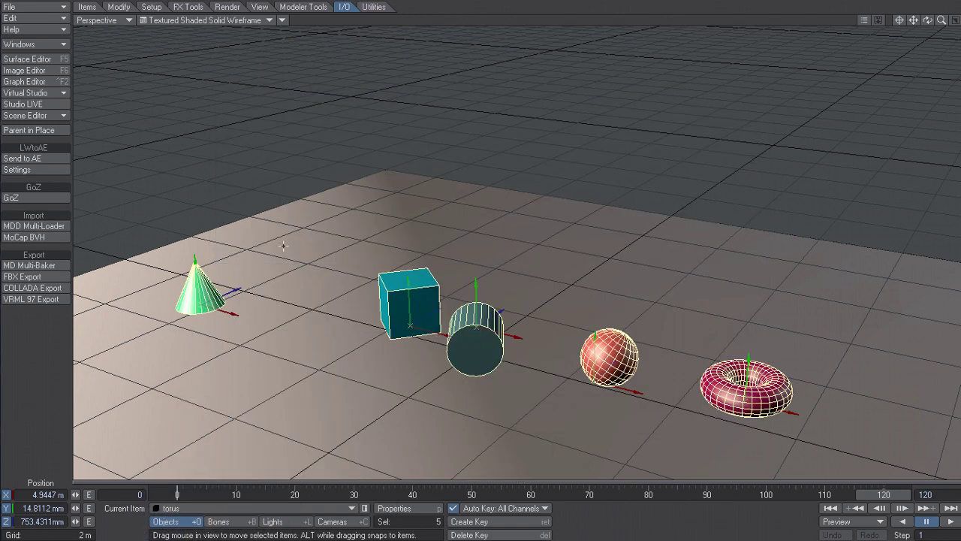
{"action": "left_click", "coordinate": [188, 7]}
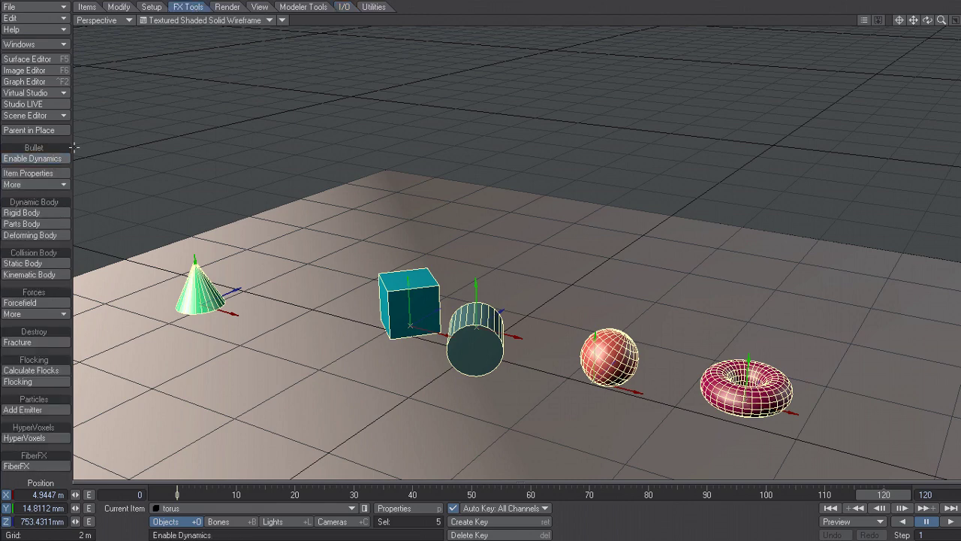
{"action": "left_click_drag", "start_coordinate": [177, 495], "coordinate": [371, 494]}
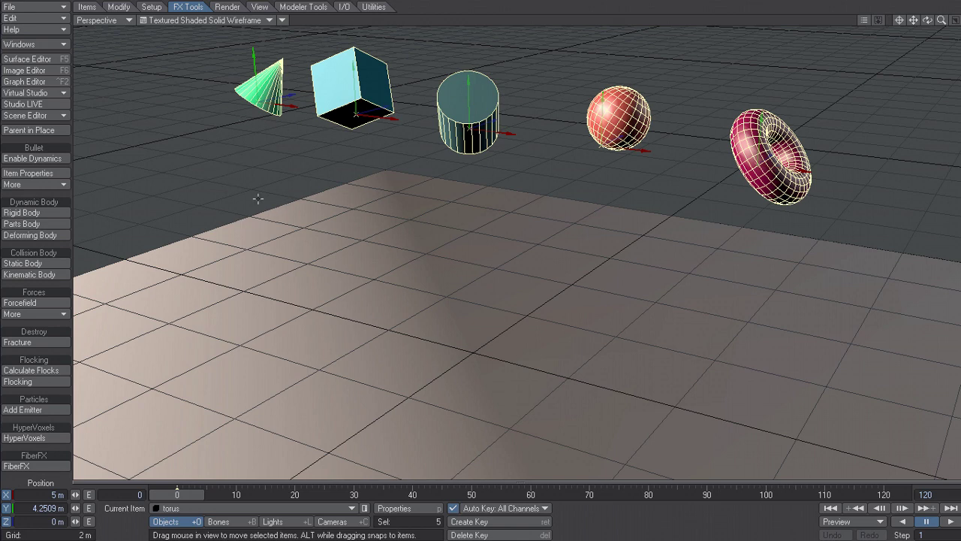
- Add all five baked .mdd files from VertCache to the MDD Multi-Loader
{"action": "left_click", "coordinate": [344, 6]}
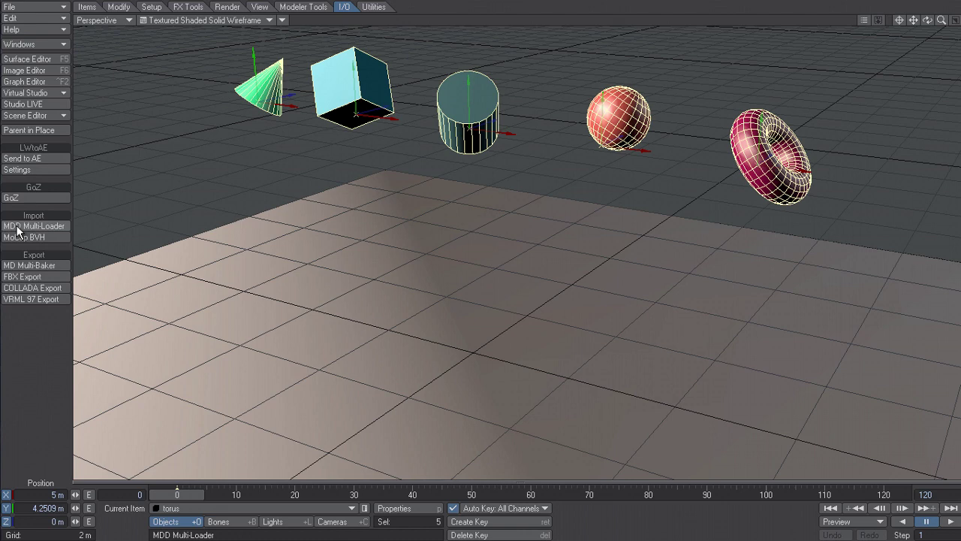
{"action": "left_click", "coordinate": [42, 226]}
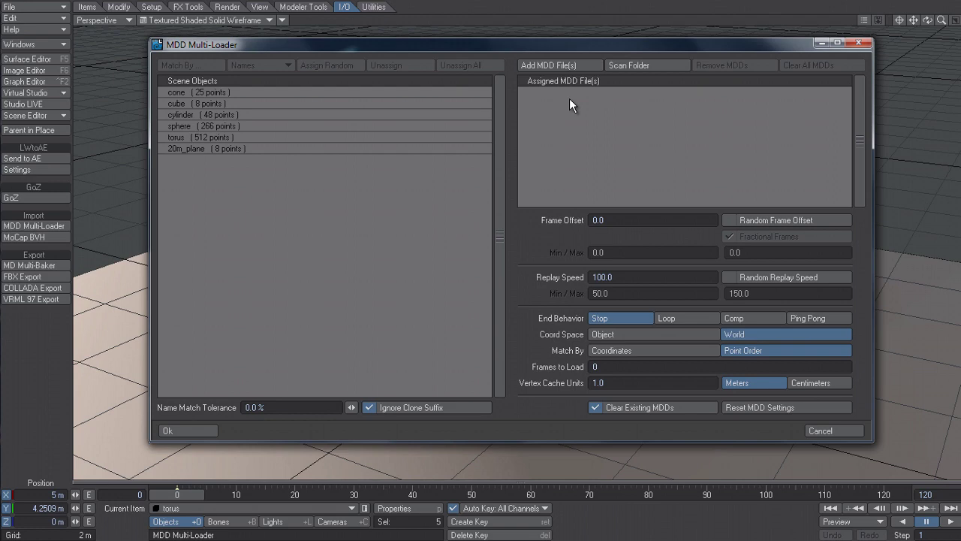
{"action": "left_click", "coordinate": [570, 65]}
{"action": "key", "text": "ctrl+a"}
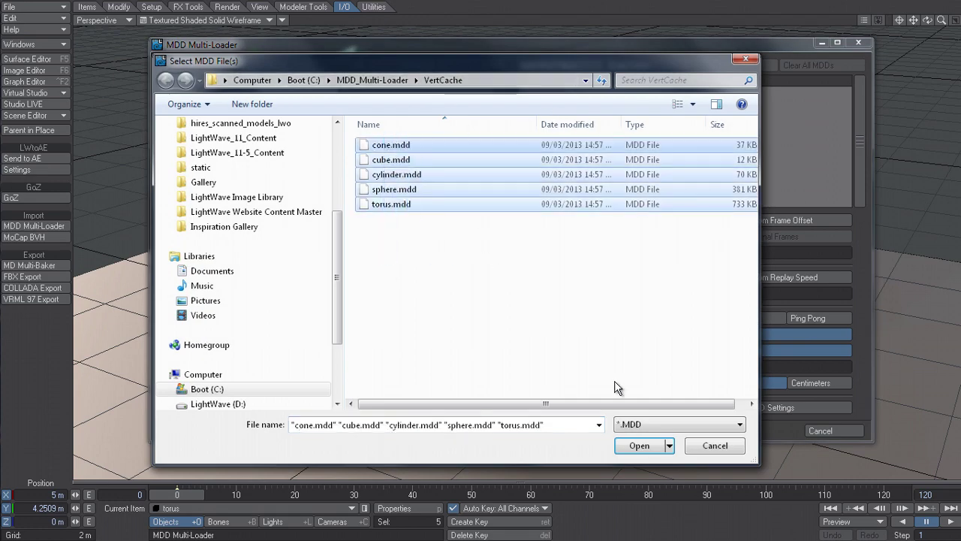
{"action": "left_click", "coordinate": [634, 449]}
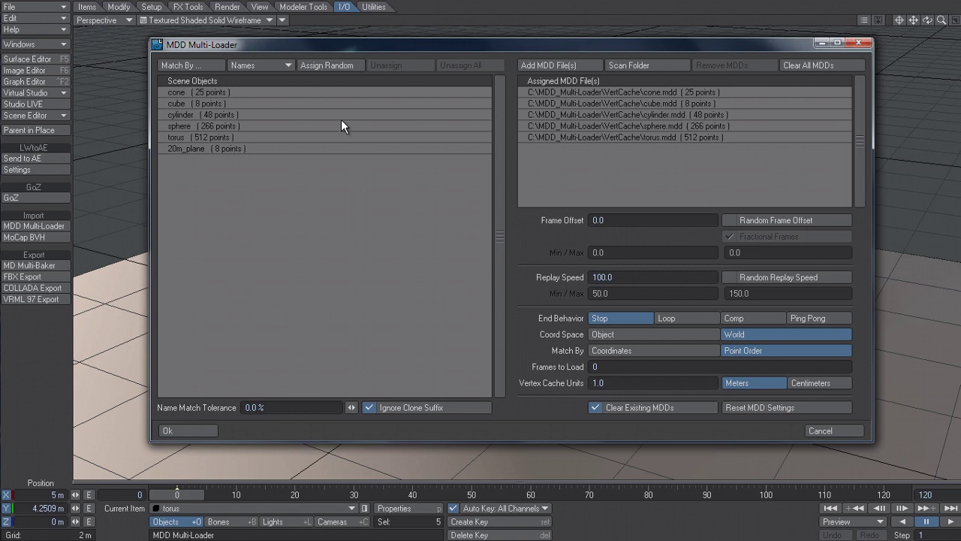
{"action": "left_click", "coordinate": [179, 91]}
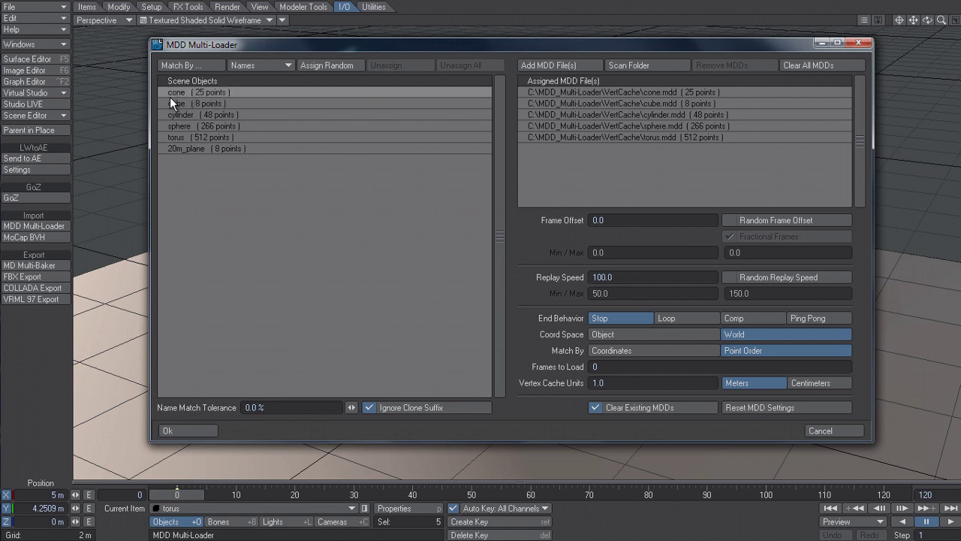
{"action": "left_click", "coordinate": [651, 92]}
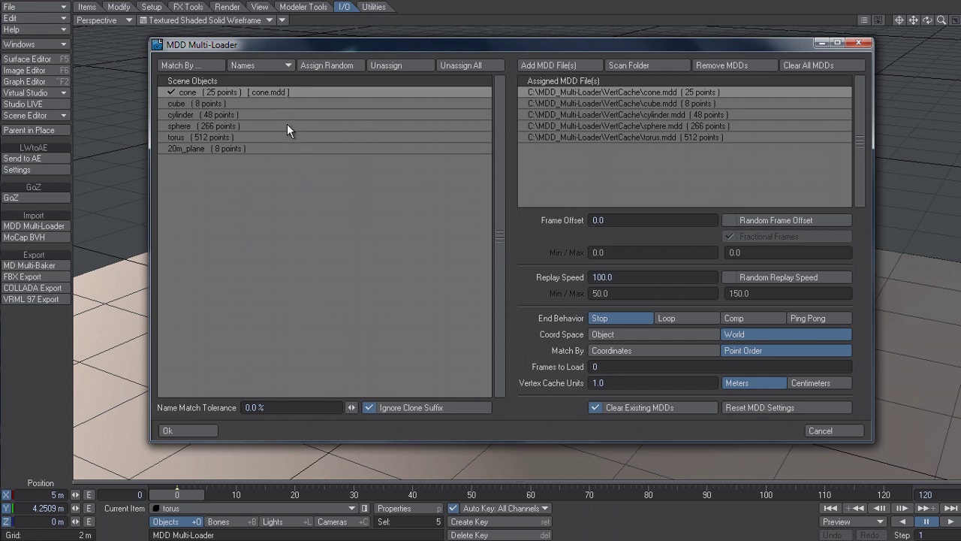
{"action": "left_click", "coordinate": [255, 105]}
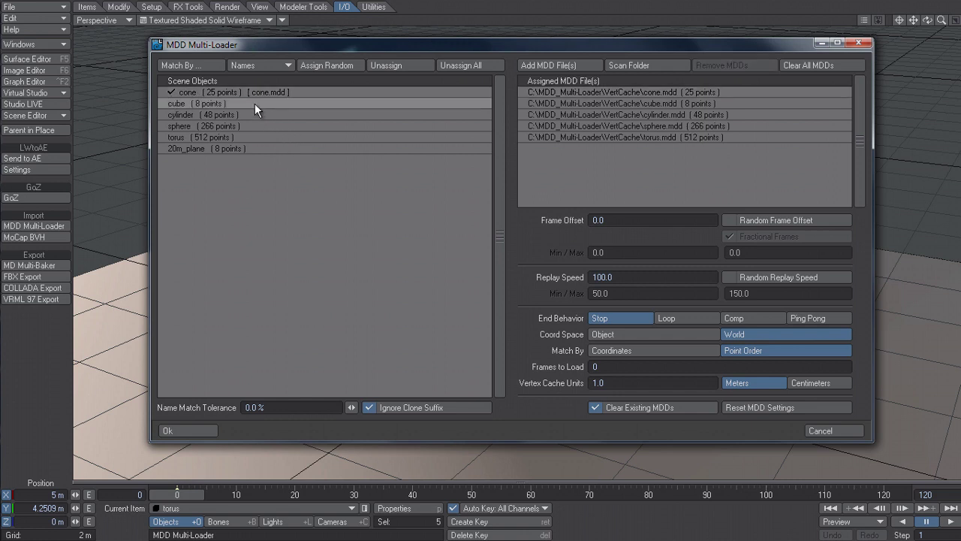
{"action": "left_click", "coordinate": [257, 149], "text": "shift"}
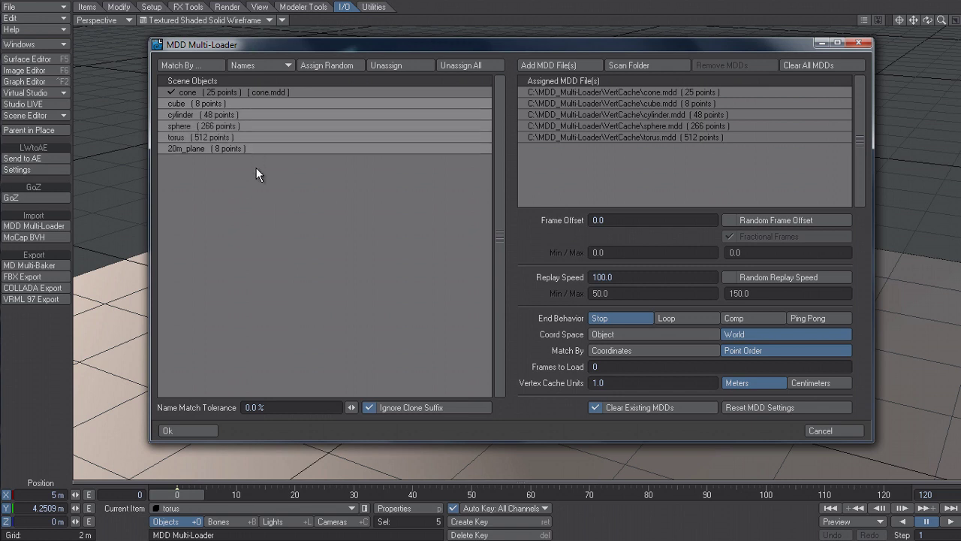
{"action": "left_click", "coordinate": [641, 105]}
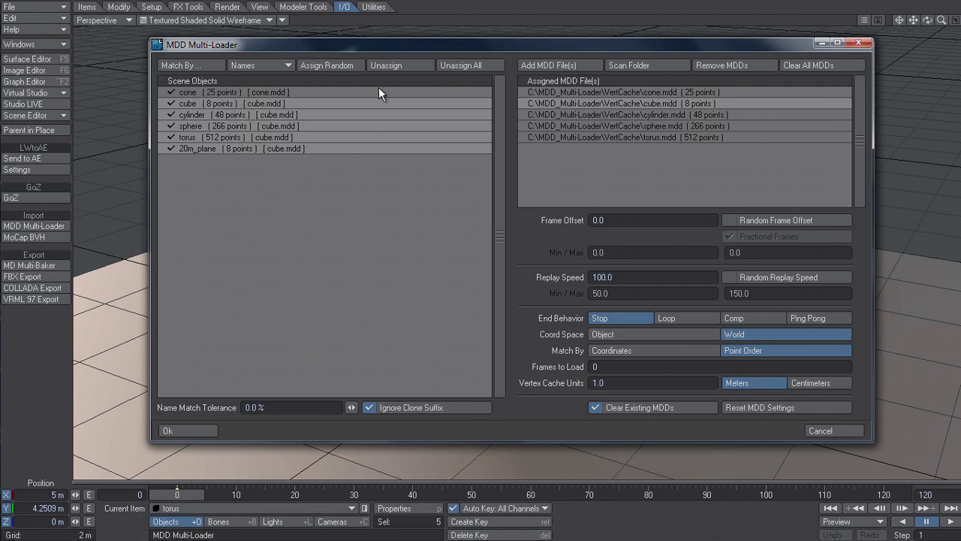
{"action": "left_click", "coordinate": [461, 65]}
- Confirm clearing assignments, then give the cube object all five MDD files
{"action": "left_click", "coordinate": [154, 286]}
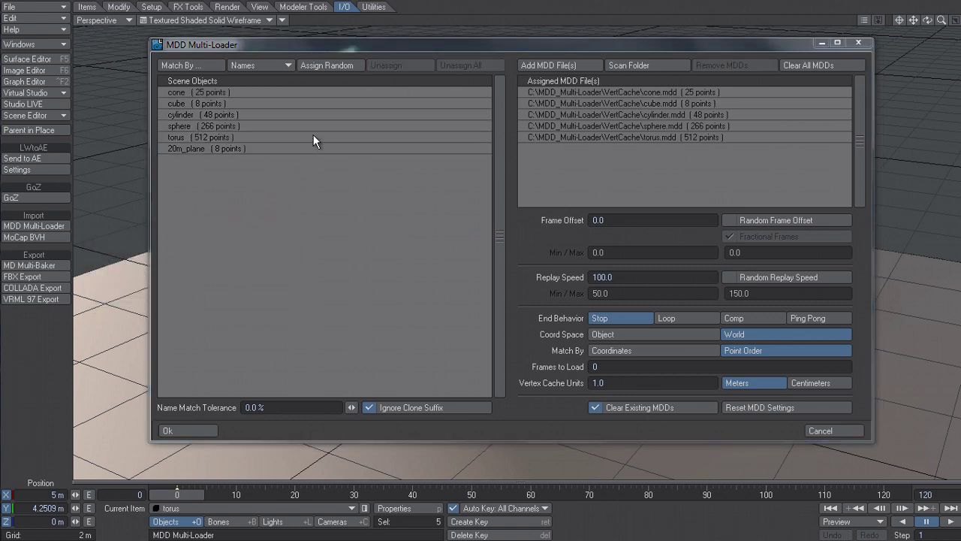
{"action": "left_click", "coordinate": [258, 104]}
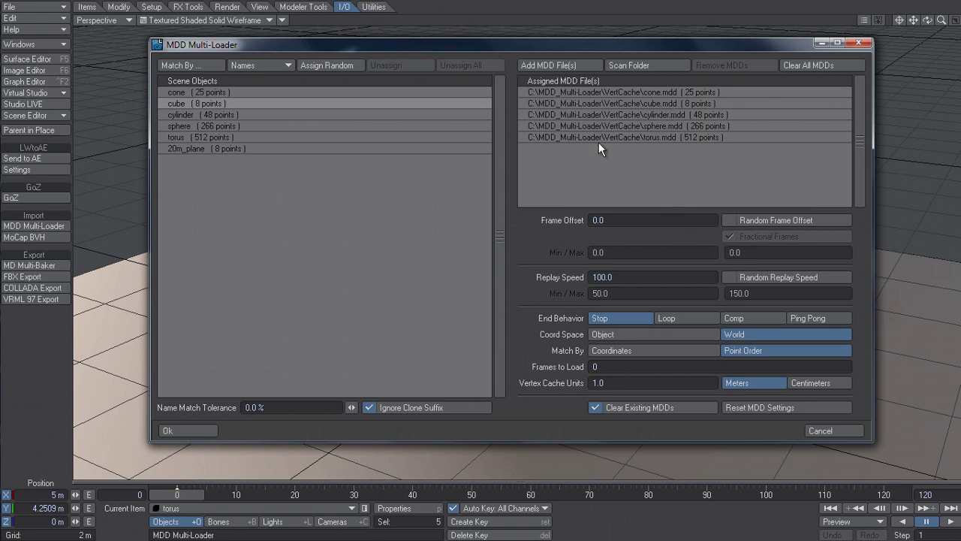
{"action": "left_click", "coordinate": [646, 91]}
{"action": "left_click", "coordinate": [652, 138], "text": "shift"}
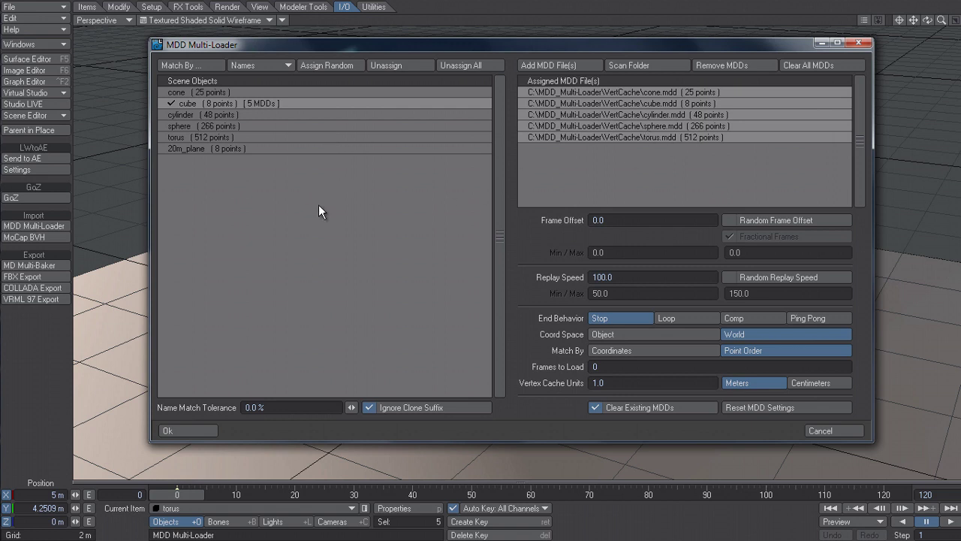
- Unassign all, match MDD files by Names, and raise name match tolerance to 56.7 %
{"action": "left_click", "coordinate": [474, 65]}
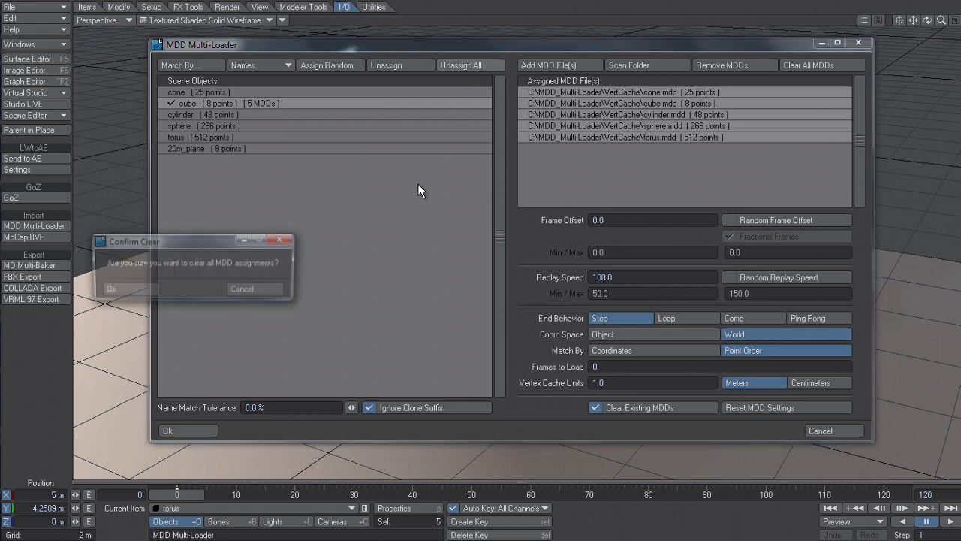
{"action": "left_click", "coordinate": [146, 287]}
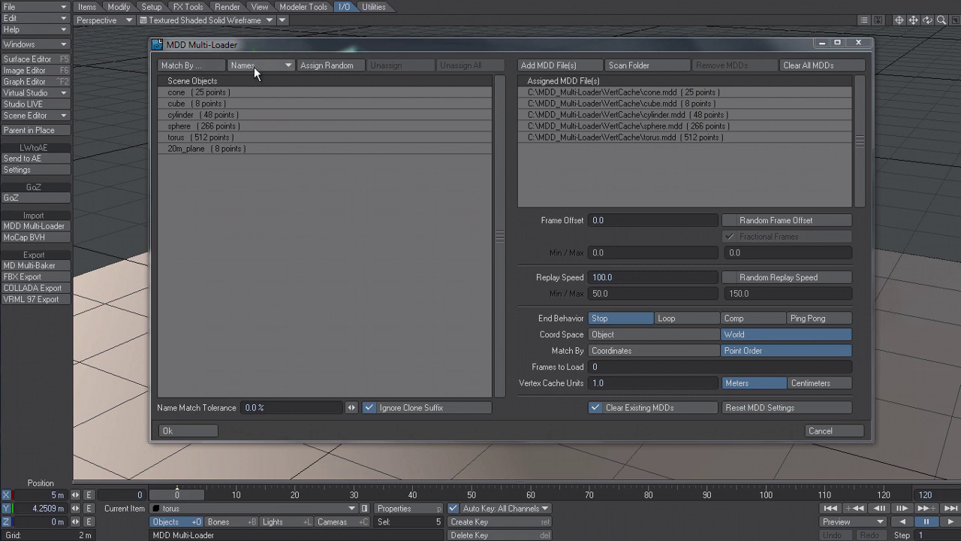
{"action": "left_click", "coordinate": [194, 66]}
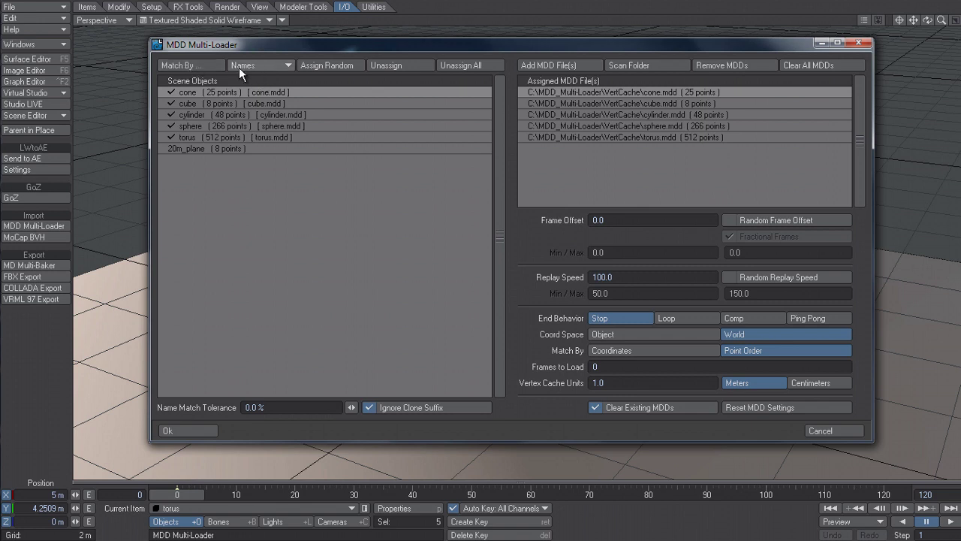
{"action": "left_click", "coordinate": [240, 66]}
{"action": "left_click", "coordinate": [253, 66]}
{"action": "left_click_drag", "start_coordinate": [353, 406], "coordinate": [480, 406]}
- Enter 0 in the Name Match Tolerance field
{"action": "left_click", "coordinate": [288, 407]}
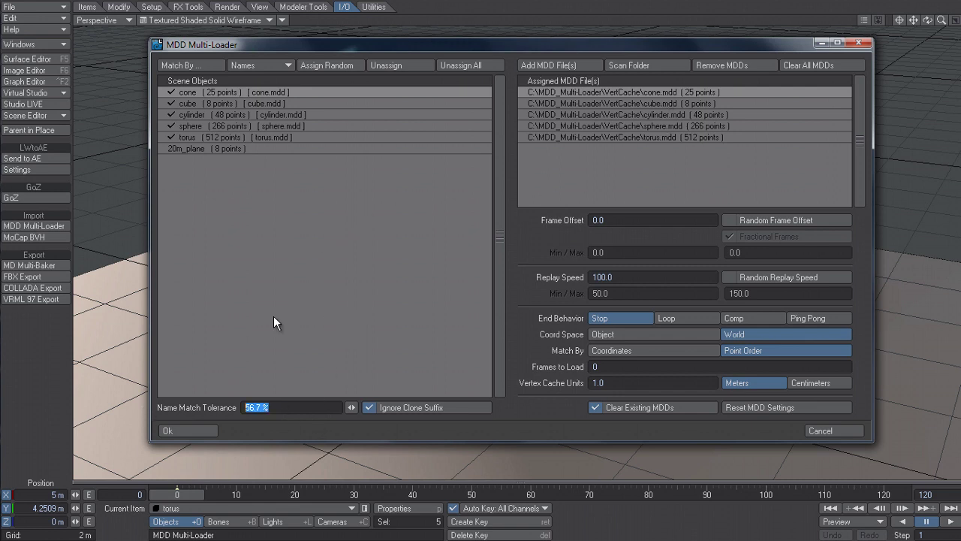
{"action": "type", "text": "0"}
{"action": "key", "text": "Tab"}
- Switch the matching mode to Points and auto-assign MDD files by point count
{"action": "left_click", "coordinate": [261, 66]}
{"action": "left_click", "coordinate": [255, 76]}
{"action": "left_click", "coordinate": [201, 65]}
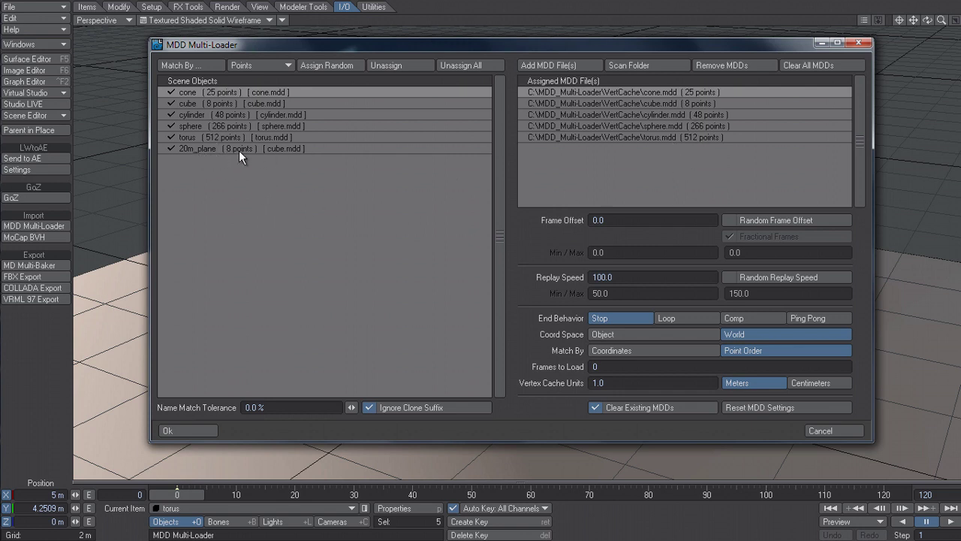
- Remove the cube.mdd assignment from 20m_plane
{"action": "left_click", "coordinate": [211, 149]}
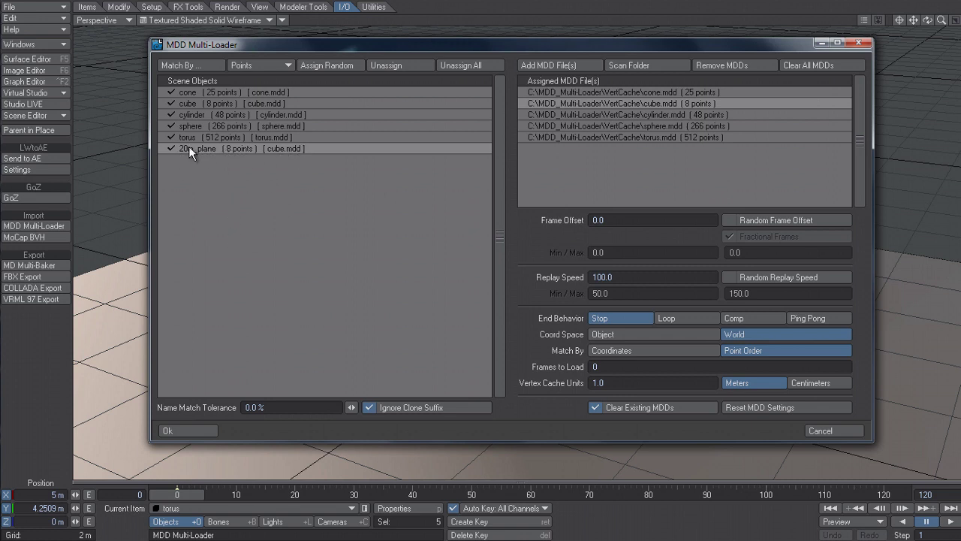
{"action": "left_click", "coordinate": [633, 158]}
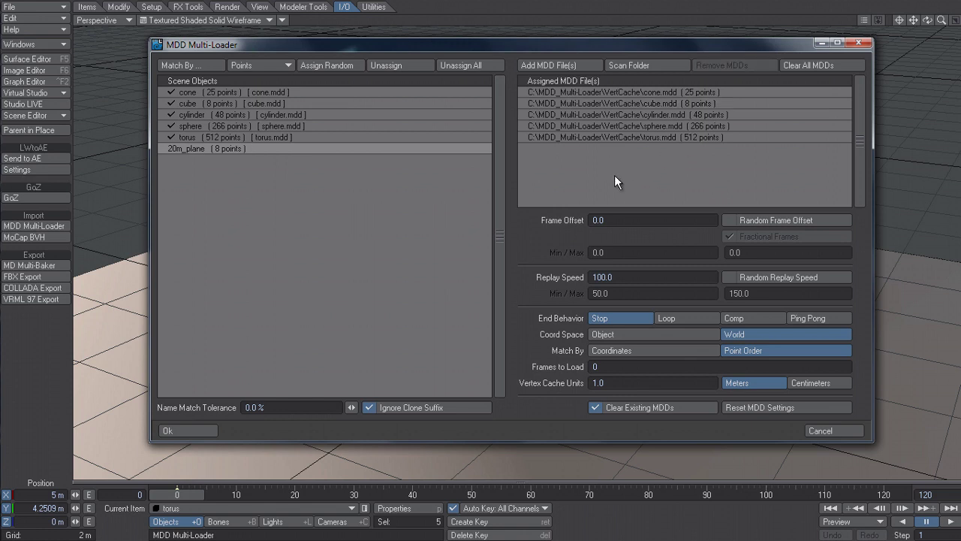
{"action": "left_click", "coordinate": [619, 94]}
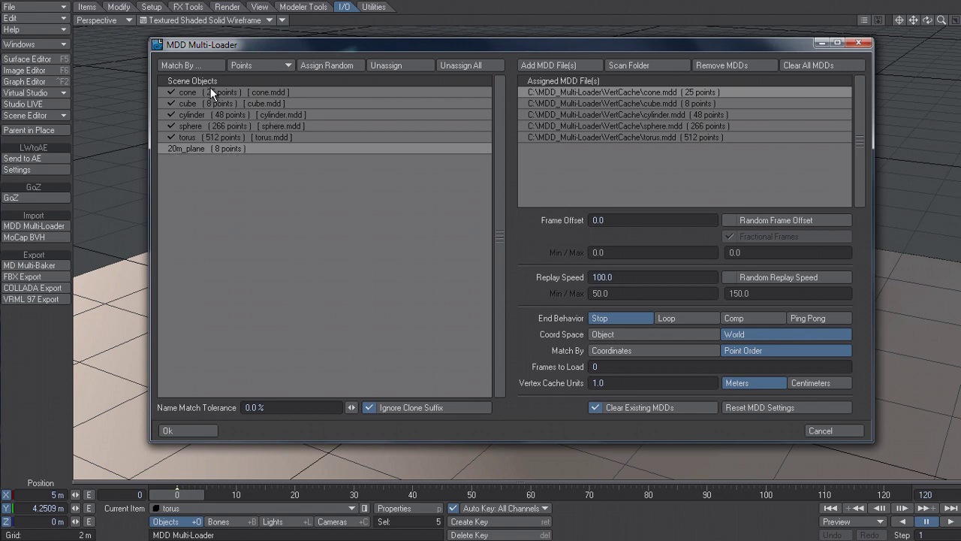
- Try Points & Name matching, then settle on the Points or Name mode
{"action": "left_click", "coordinate": [263, 69]}
{"action": "left_click", "coordinate": [262, 80]}
{"action": "left_click", "coordinate": [214, 93]}
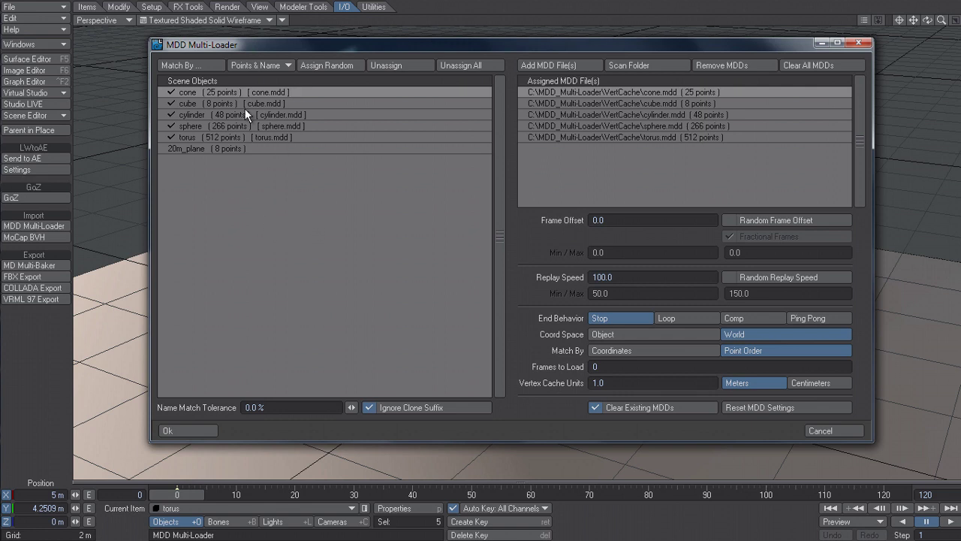
{"action": "left_click", "coordinate": [272, 66]}
{"action": "left_click", "coordinate": [271, 77]}
{"action": "left_click", "coordinate": [629, 221]}
{"action": "left_click", "coordinate": [745, 219]}
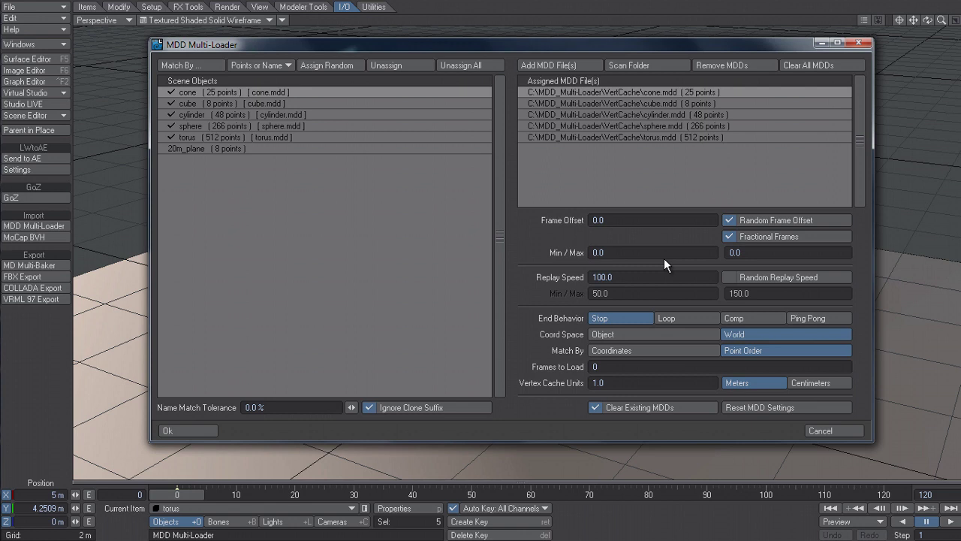
{"action": "left_click", "coordinate": [601, 253]}
{"action": "left_click", "coordinate": [743, 252]}
{"action": "left_click", "coordinate": [763, 220]}
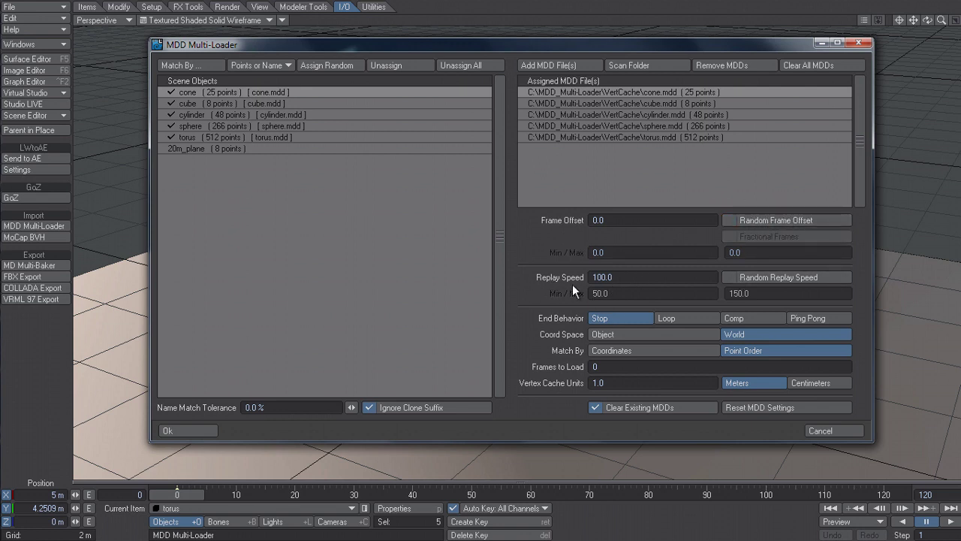
{"action": "left_click", "coordinate": [601, 277]}
{"action": "left_click", "coordinate": [765, 278]}
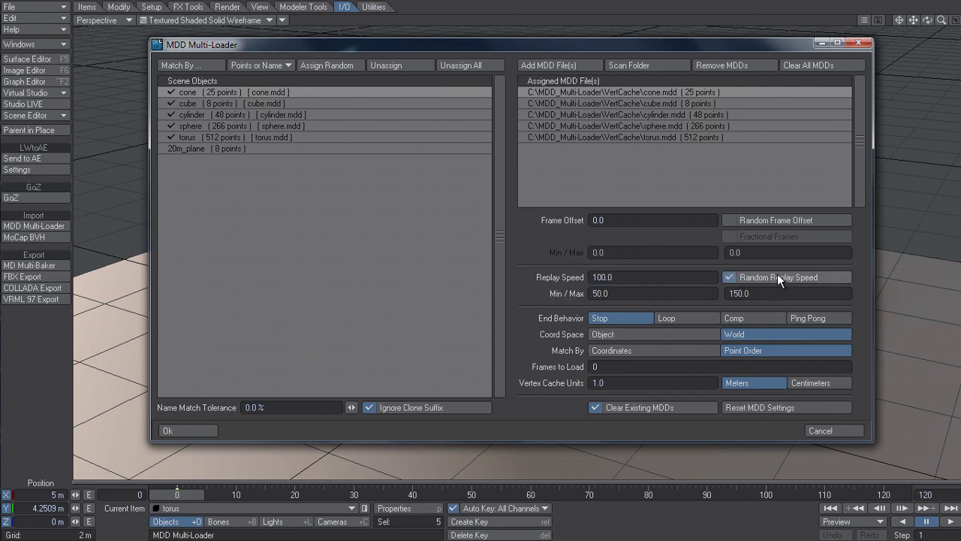
{"action": "left_click", "coordinate": [625, 293]}
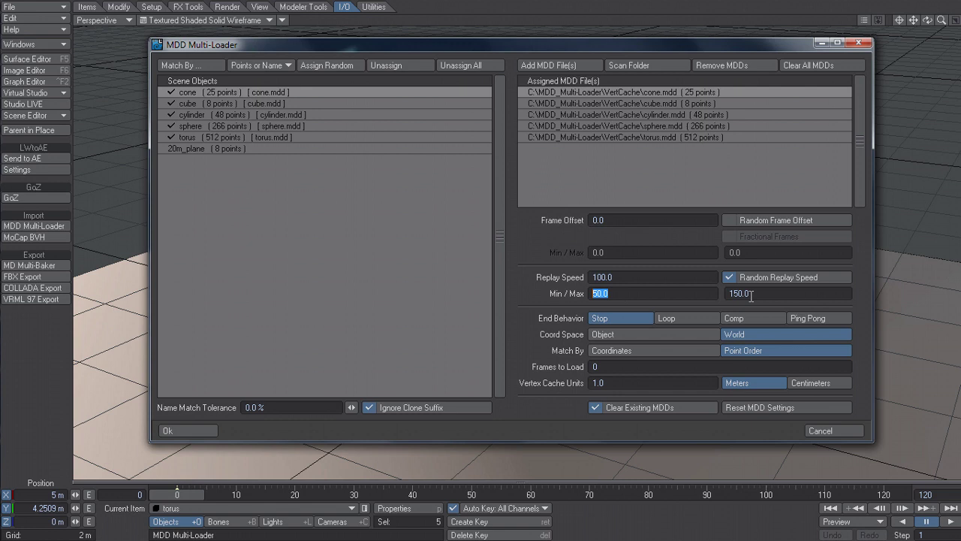
{"action": "key", "text": "Tab"}
{"action": "left_click", "coordinate": [763, 277]}
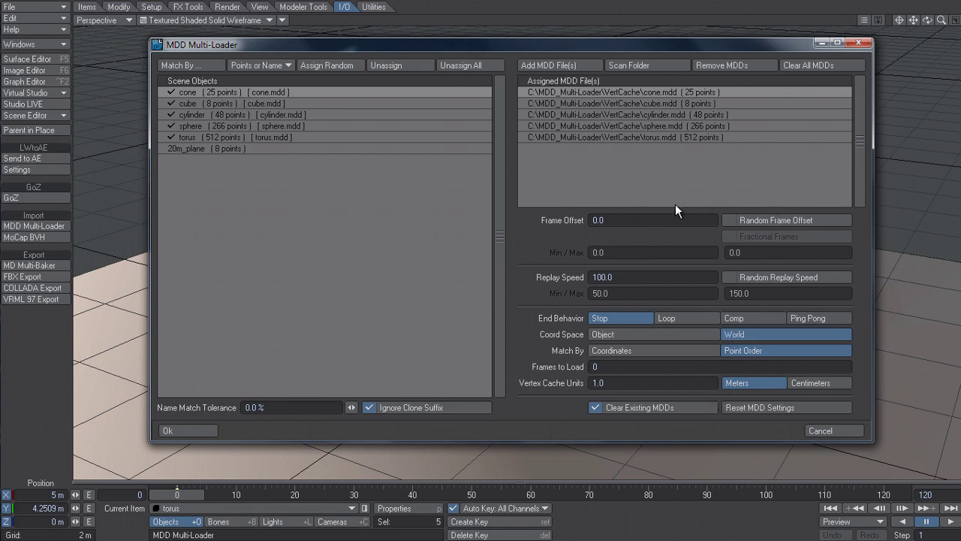
- Apply the assignments and confirm the torus's MD_Reader displacement uses torus.mdd
{"action": "left_click", "coordinate": [197, 431]}
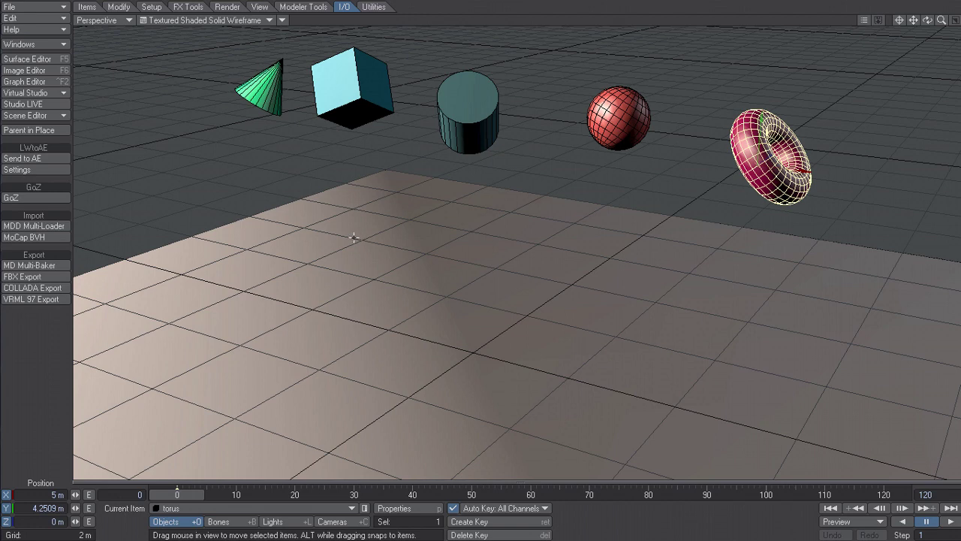
{"action": "key", "text": "p"}
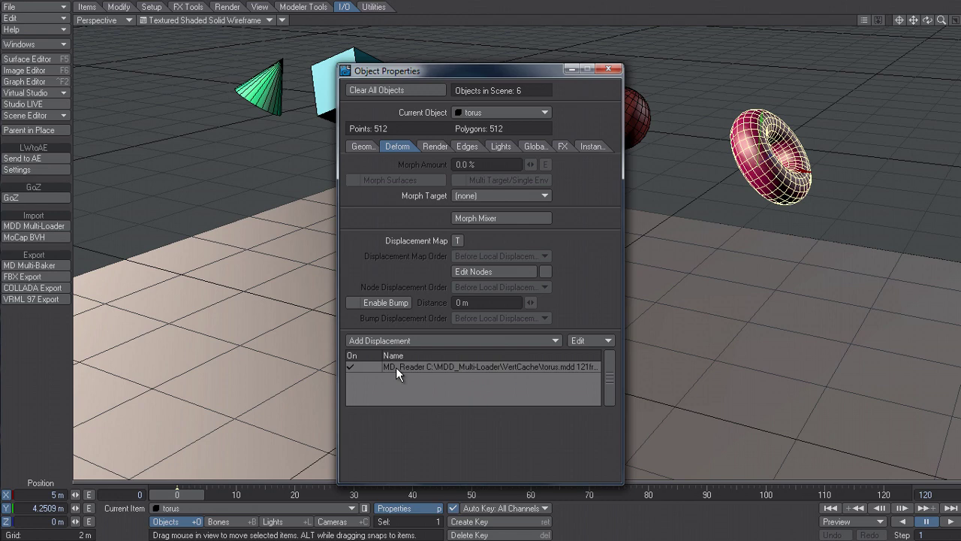
{"action": "double_click", "coordinate": [453, 366]}
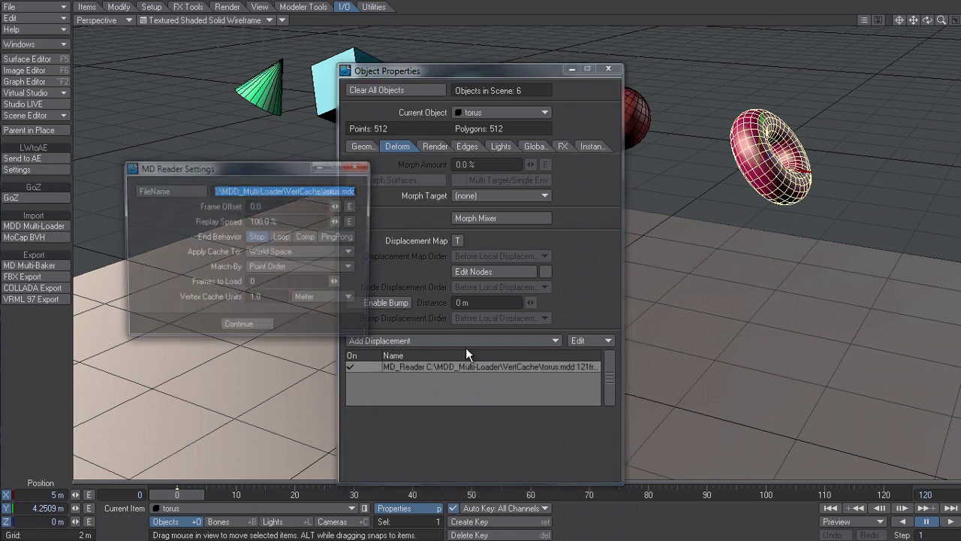
{"action": "left_click_drag", "start_coordinate": [303, 191], "coordinate": [455, 184]}
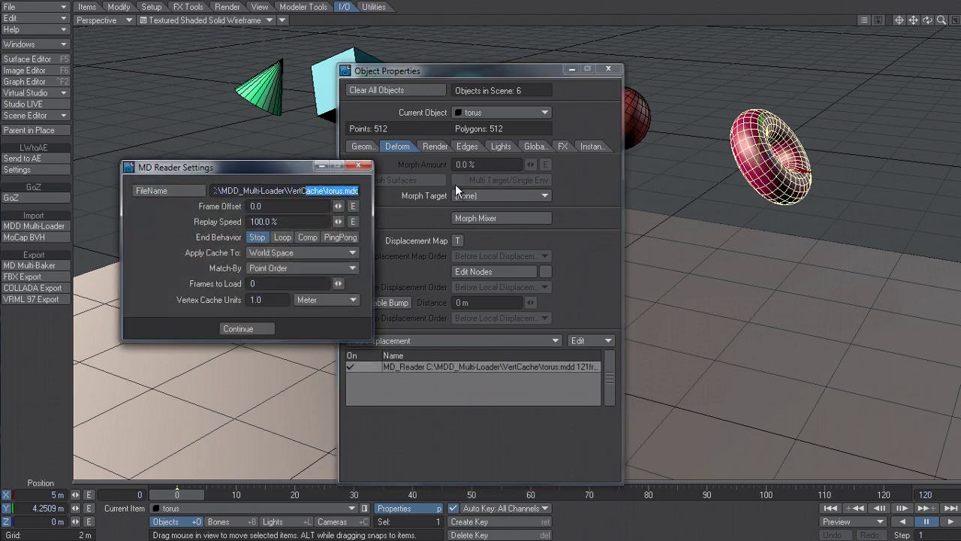
{"action": "left_click", "coordinate": [347, 191]}
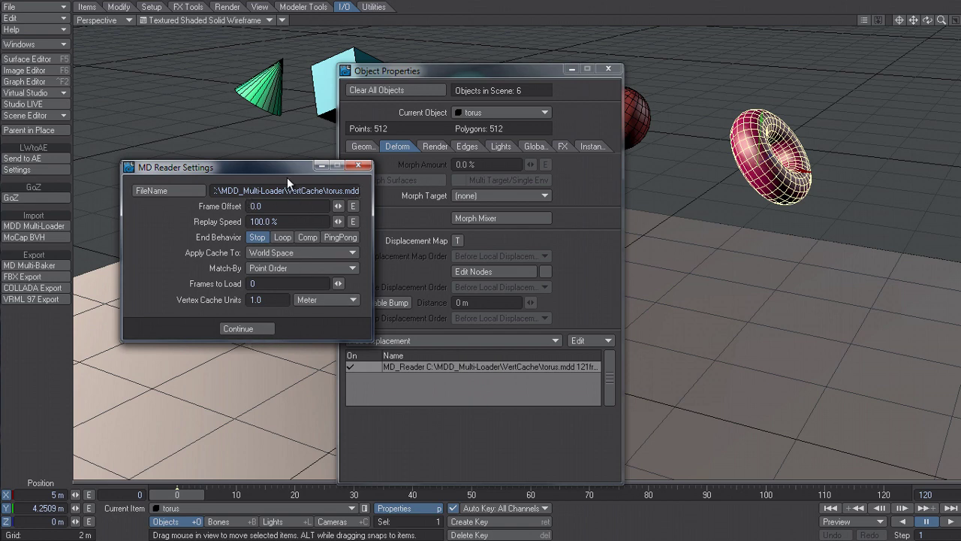
{"action": "left_click", "coordinate": [238, 328]}
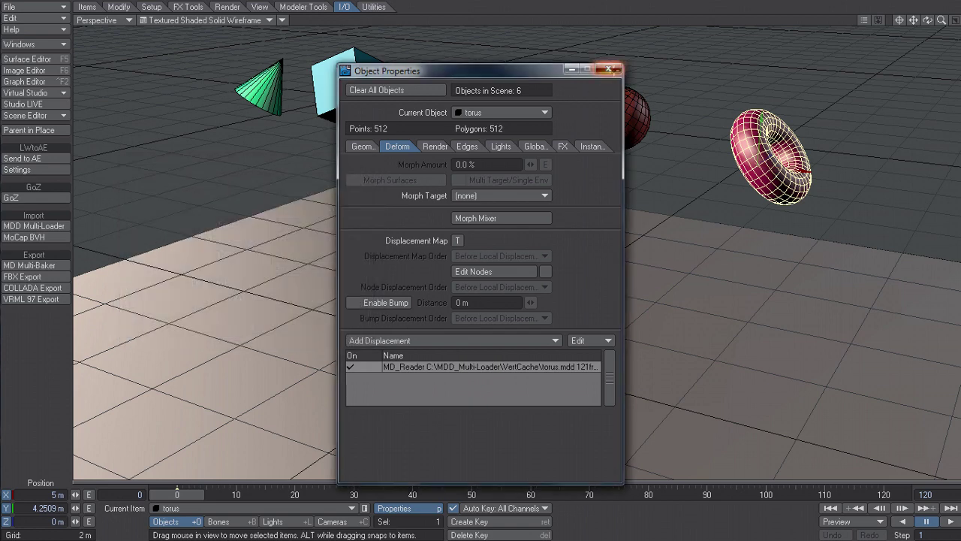
{"action": "left_click", "coordinate": [608, 69]}
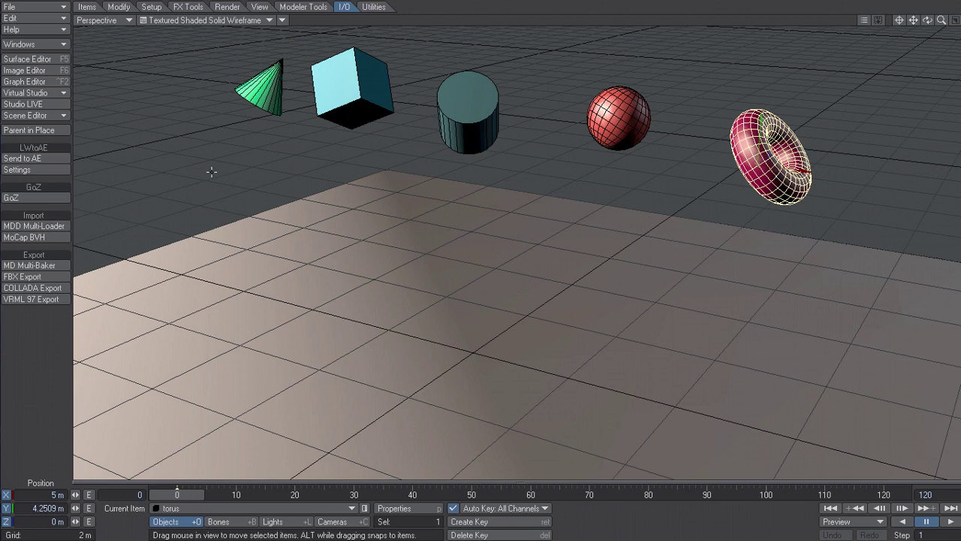